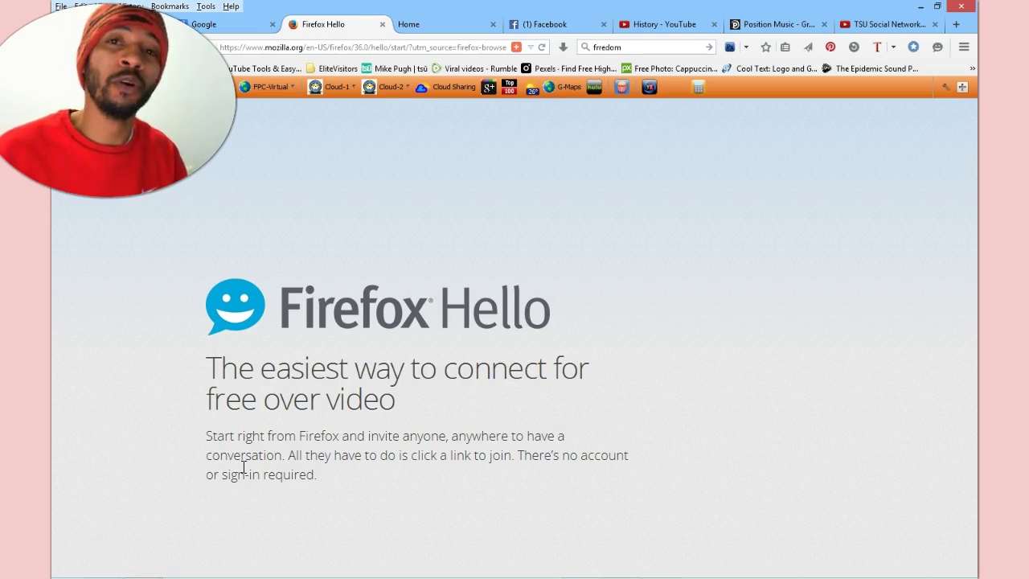
Open the Firefox Hello panel from the smiley toolbar icon
click(938, 50)
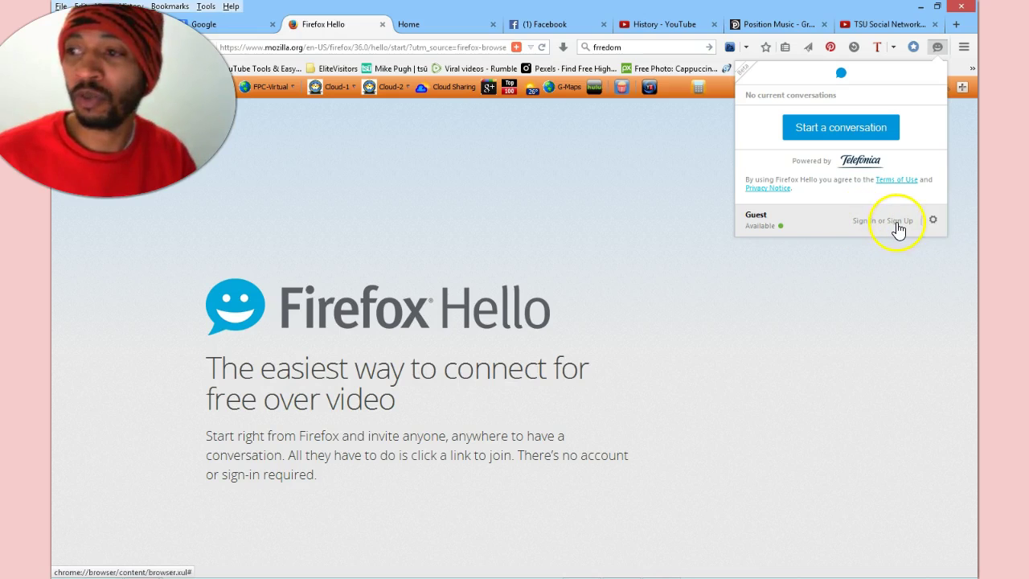
Sign in to Firefox Hello with the existing Firefox account
click(897, 225)
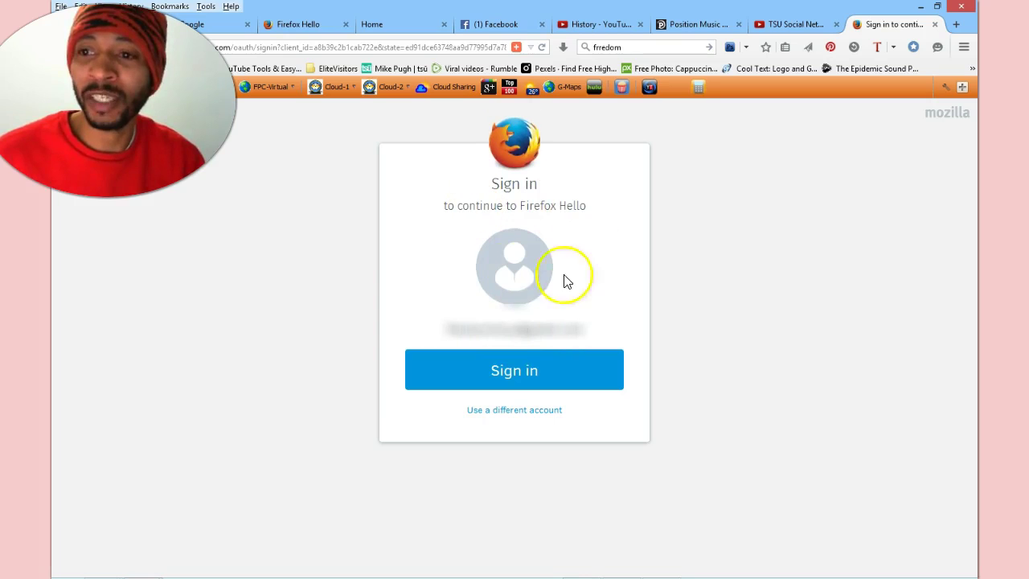
click(520, 364)
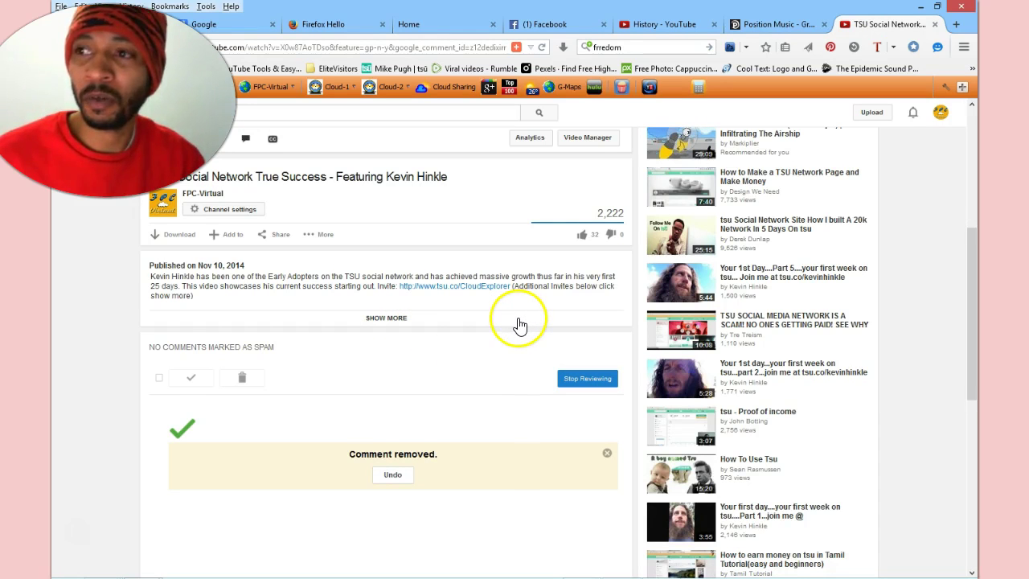
scroll(518, 322, up, 2)
scroll(519, 315, up, 4)
scroll(518, 313, up, 1)
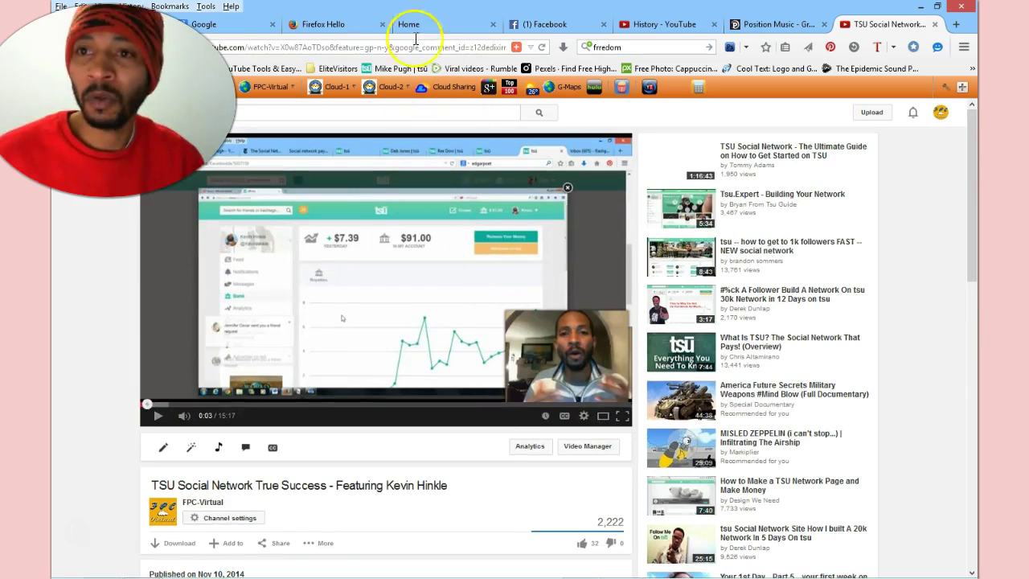
Switch between the Home and Google tabs, ending back on Home
click(415, 25)
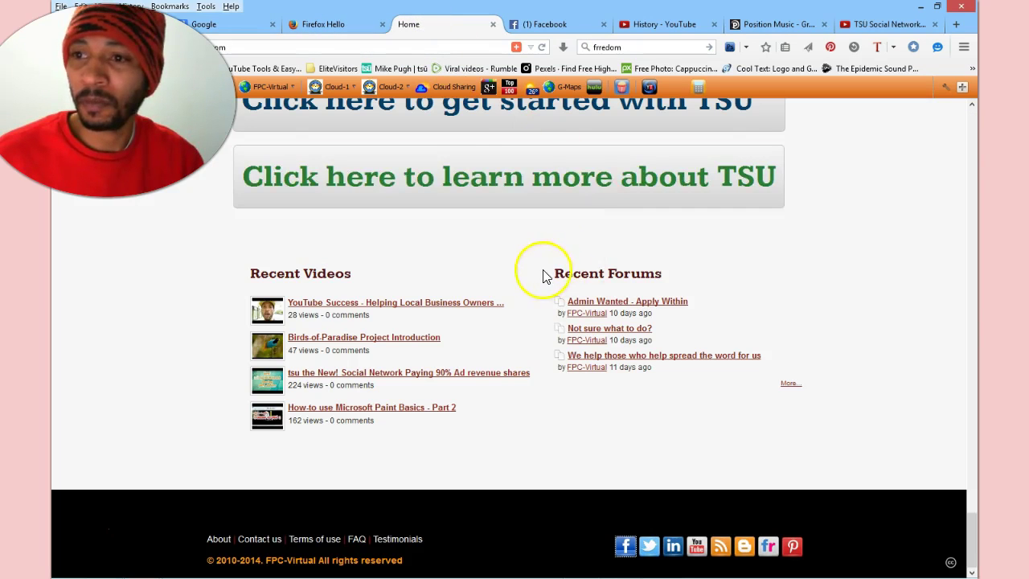
click(225, 24)
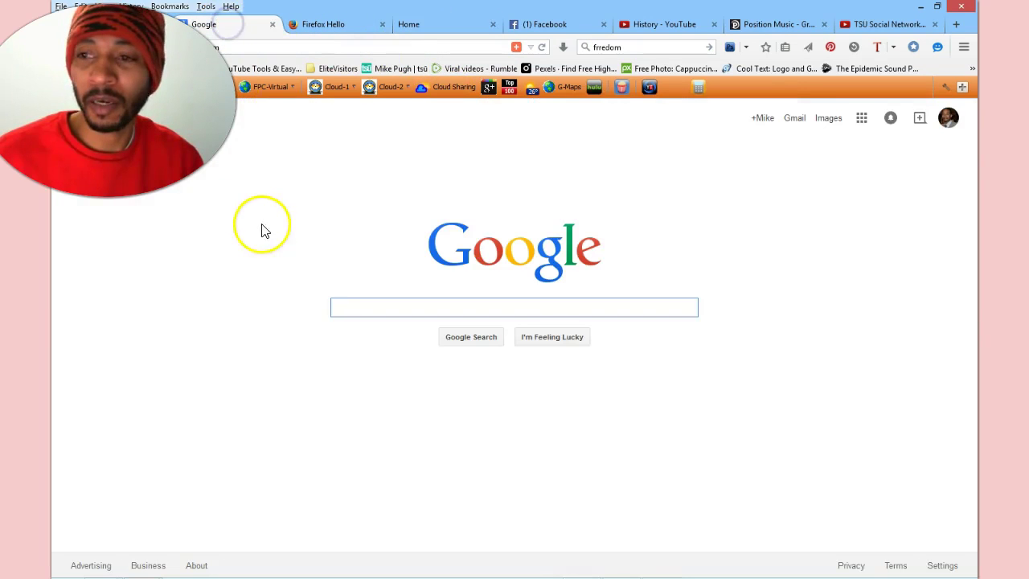
click(467, 25)
Switch to the Firefox Hello tab showing the 'Free video conversations' tour card
key(ctrl+shift+Tab)
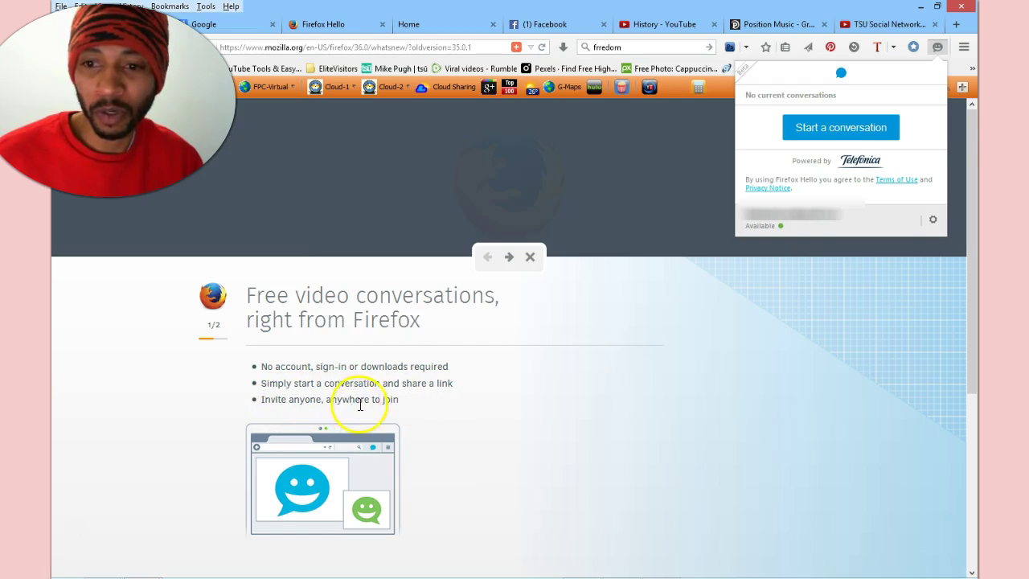
scroll(474, 398, down, 1)
scroll(475, 398, down, 2)
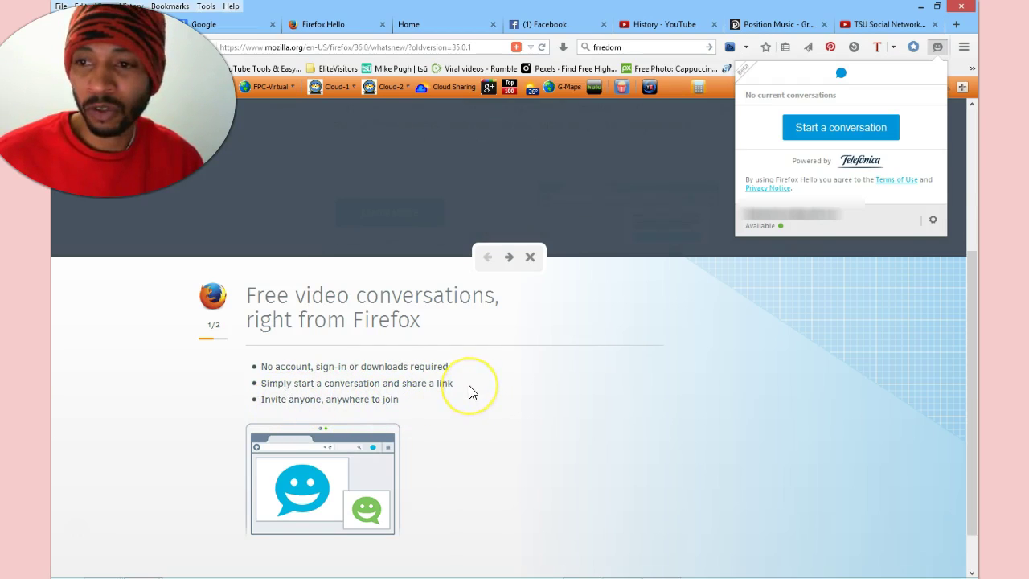
Advance the Hello tour to card 2/2, 'As easy as saying hello'
click(511, 258)
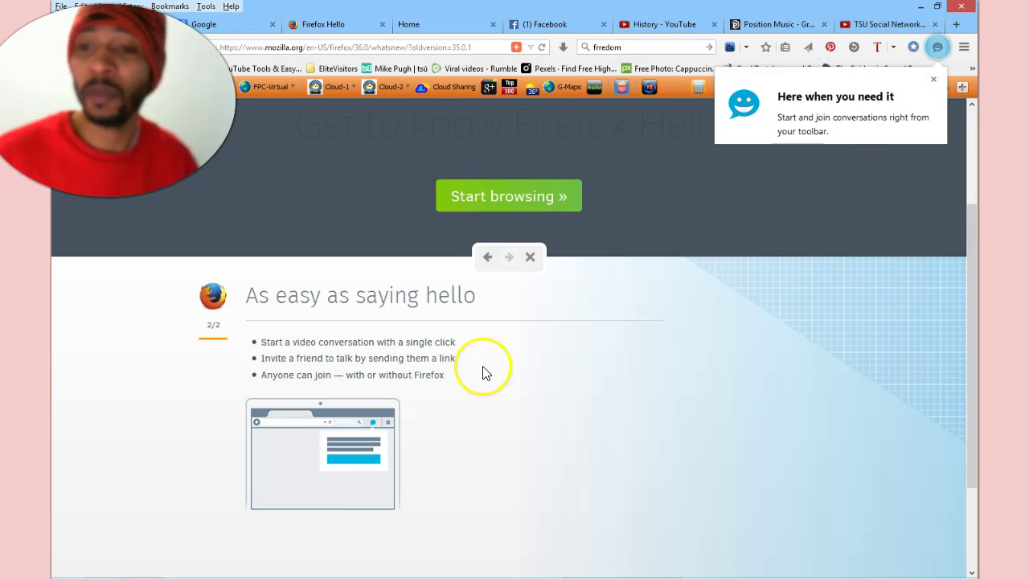
Close the tour with 'Start browsing »' and scroll the 'Get to know Firefox Hello' page
click(506, 206)
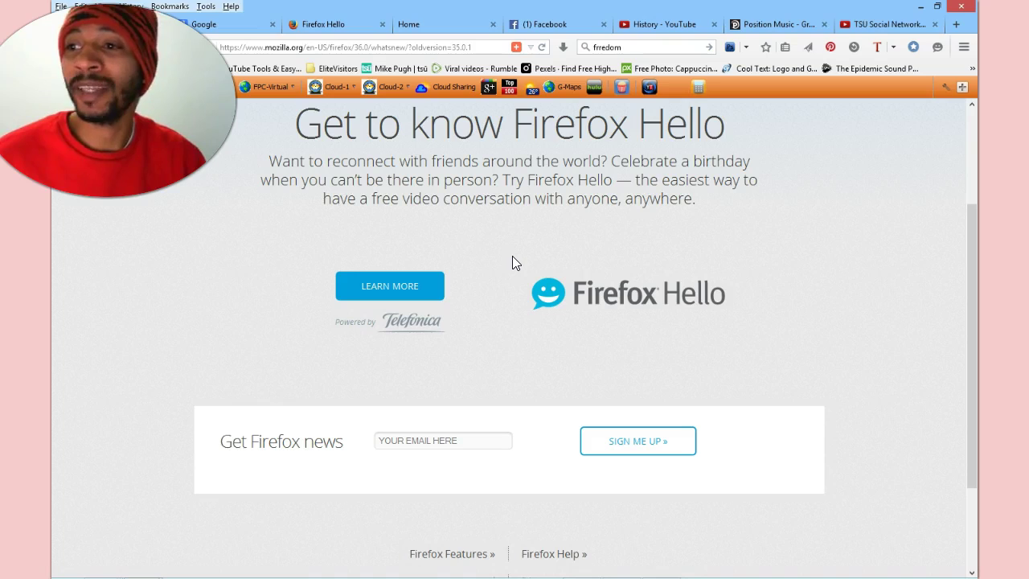
click(503, 237)
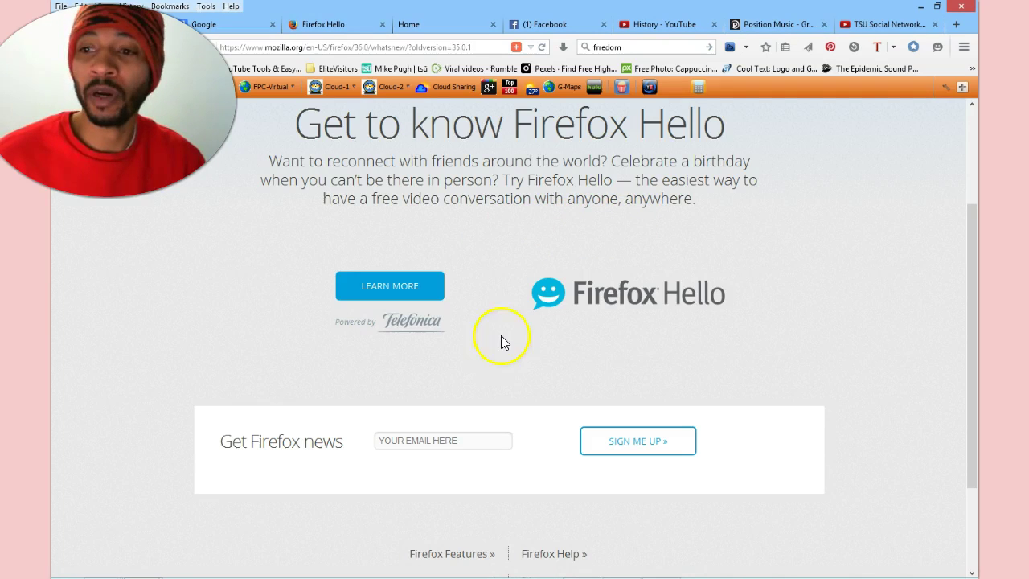
scroll(500, 342, down, 2)
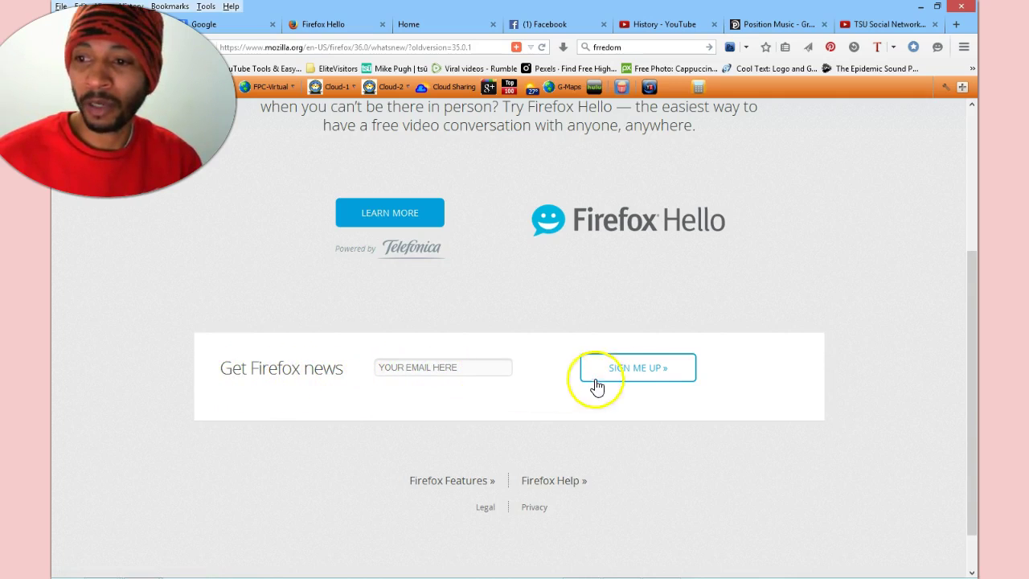
scroll(491, 418, down, 1)
scroll(494, 424, down, 1)
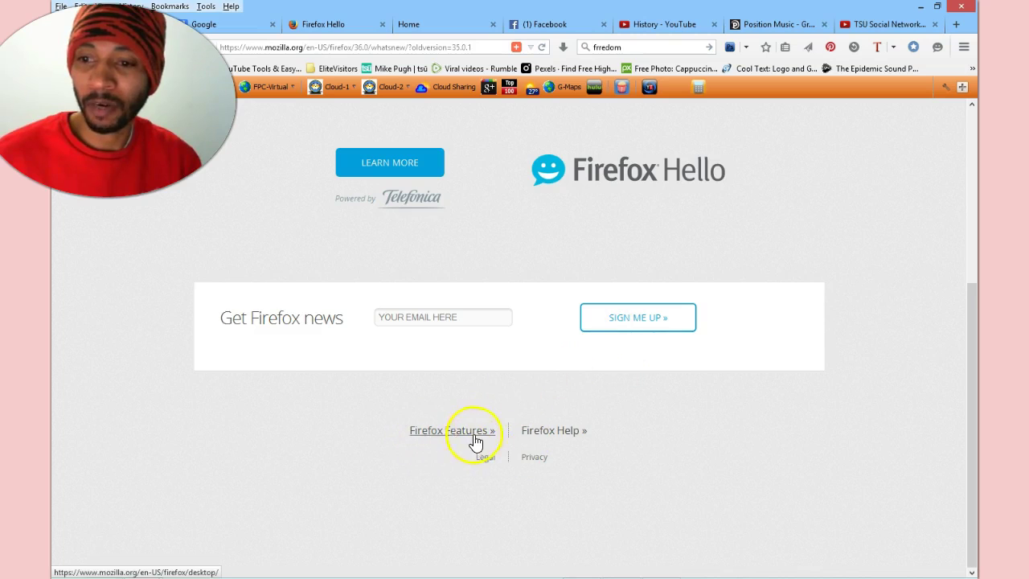
scroll(414, 426, up, 5)
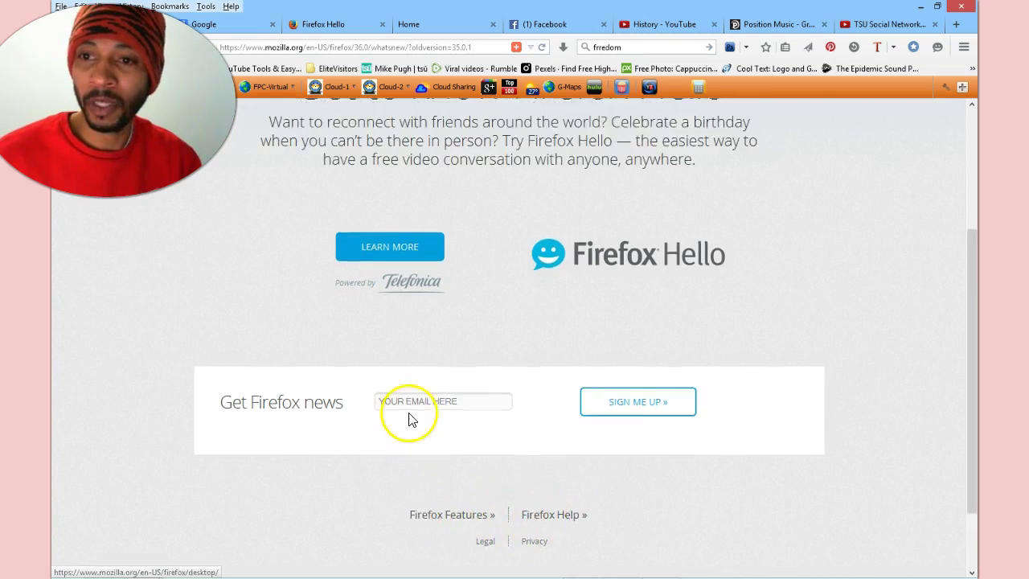
click(404, 386)
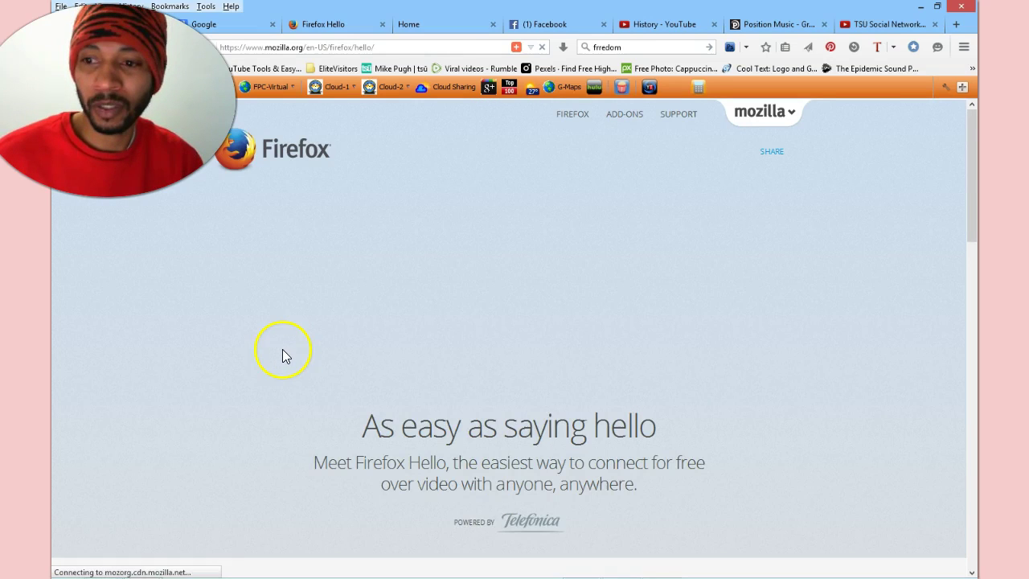
scroll(297, 360, down, 2)
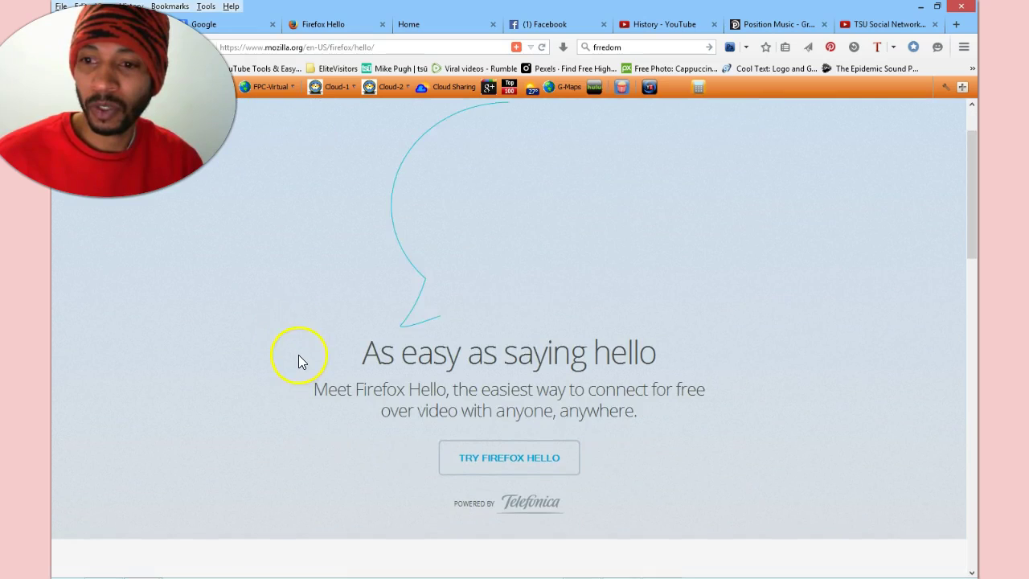
scroll(299, 351, down, 3)
scroll(306, 345, down, 2)
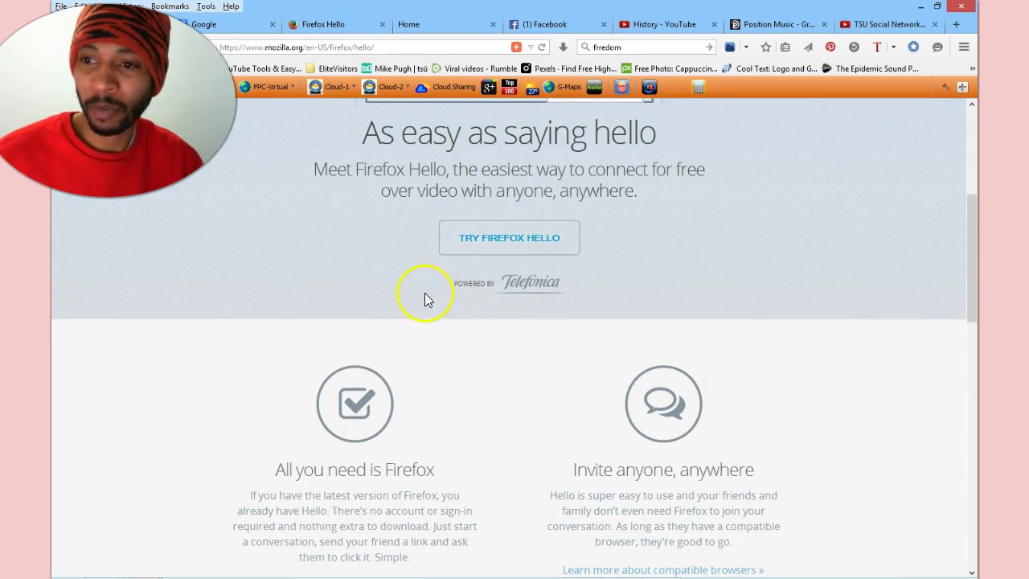
scroll(402, 324, up, 2)
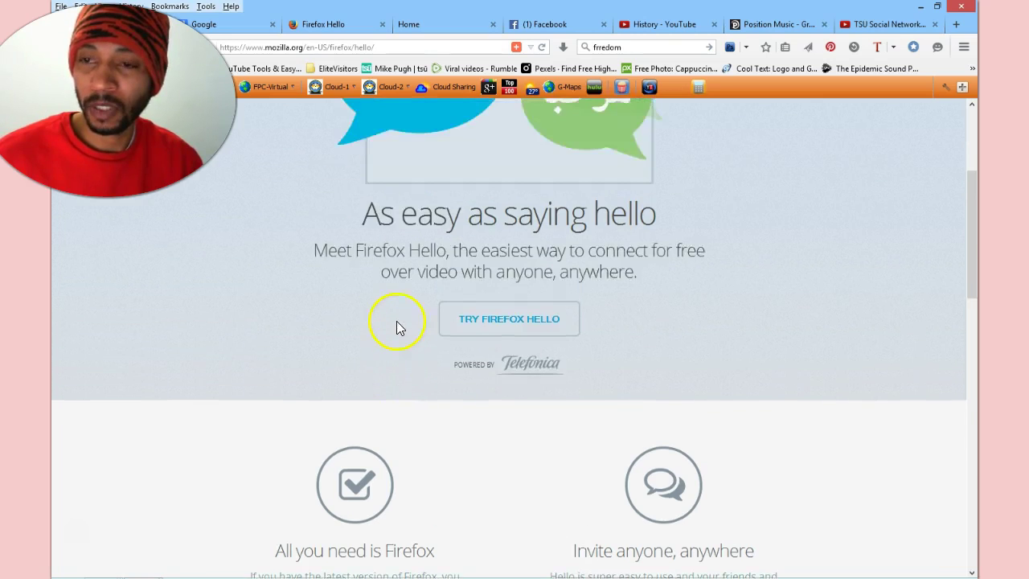
scroll(397, 322, up, 4)
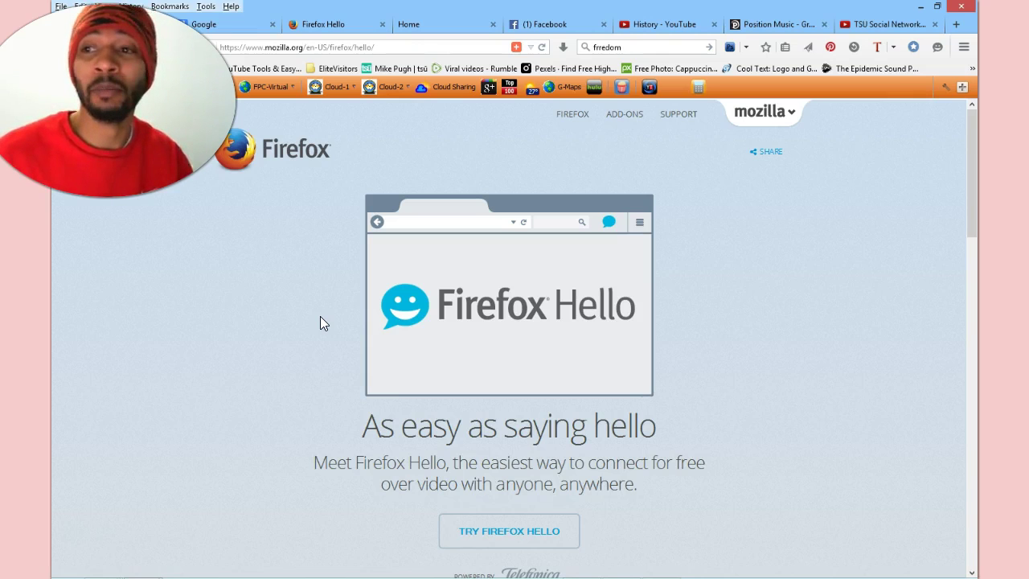
click(317, 315)
scroll(305, 313, down, 2)
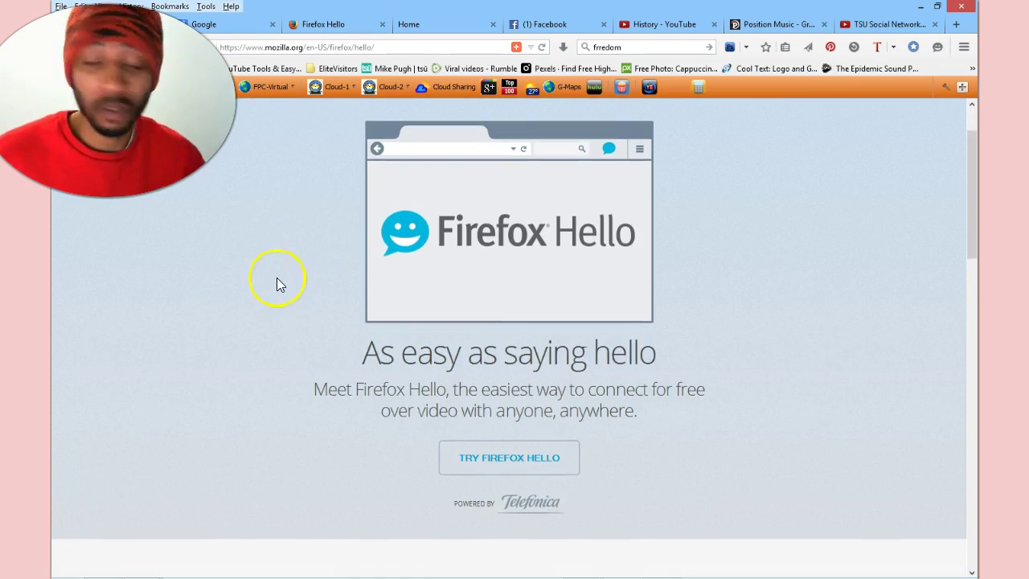
scroll(281, 283, down, 4)
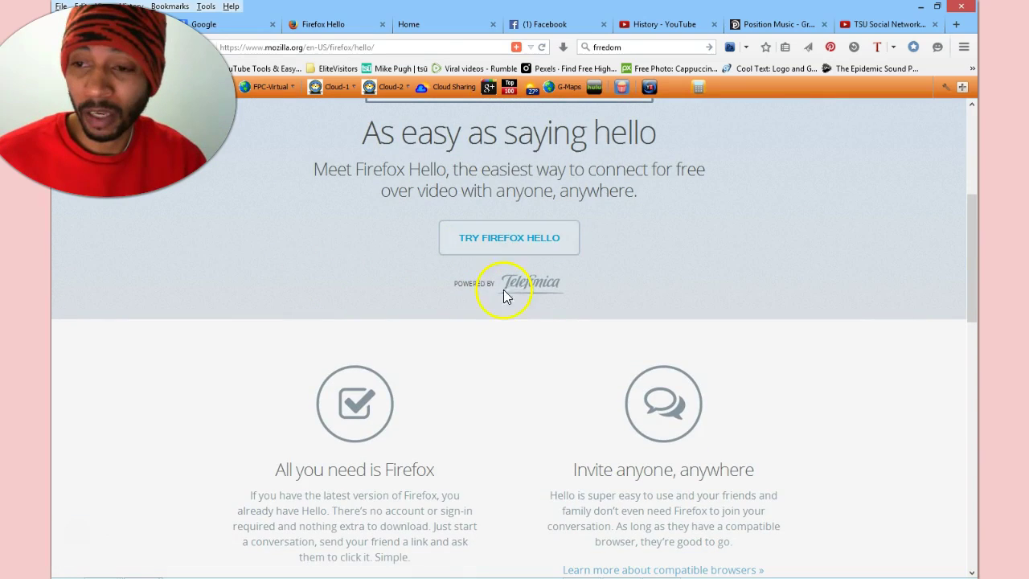
scroll(482, 330, down, 3)
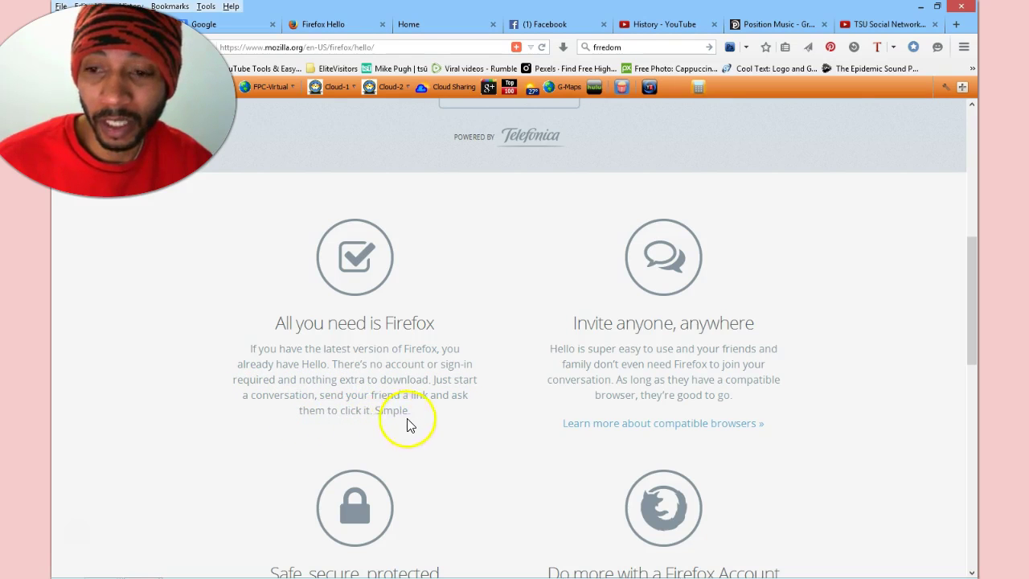
scroll(490, 418, down, 2)
scroll(499, 400, down, 2)
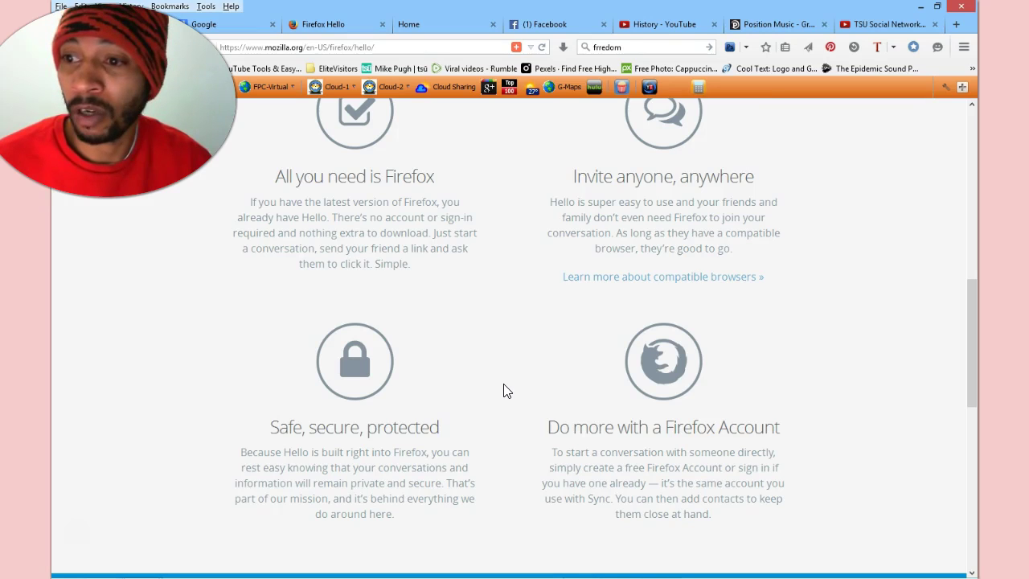
scroll(503, 388, down, 3)
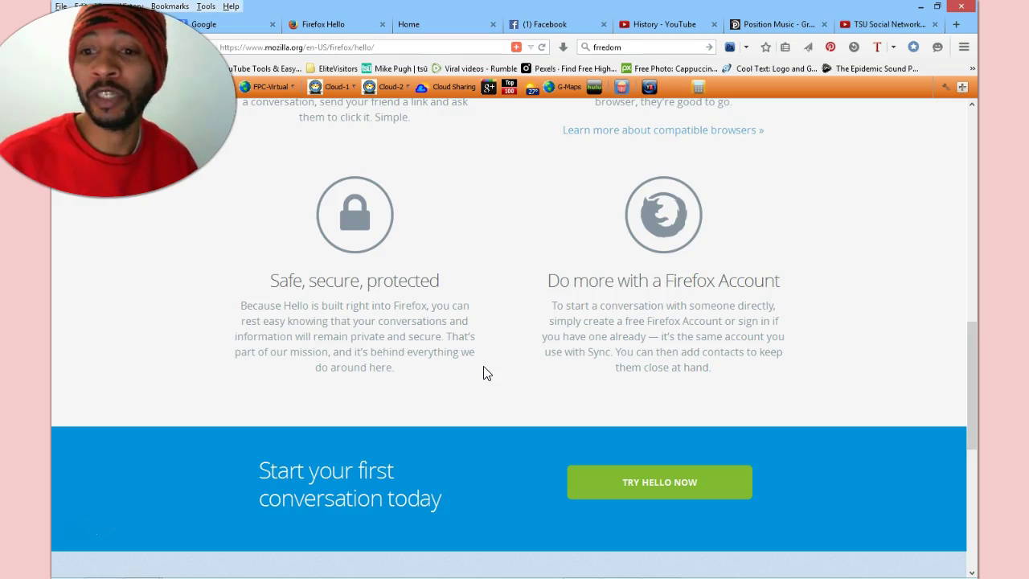
click(539, 379)
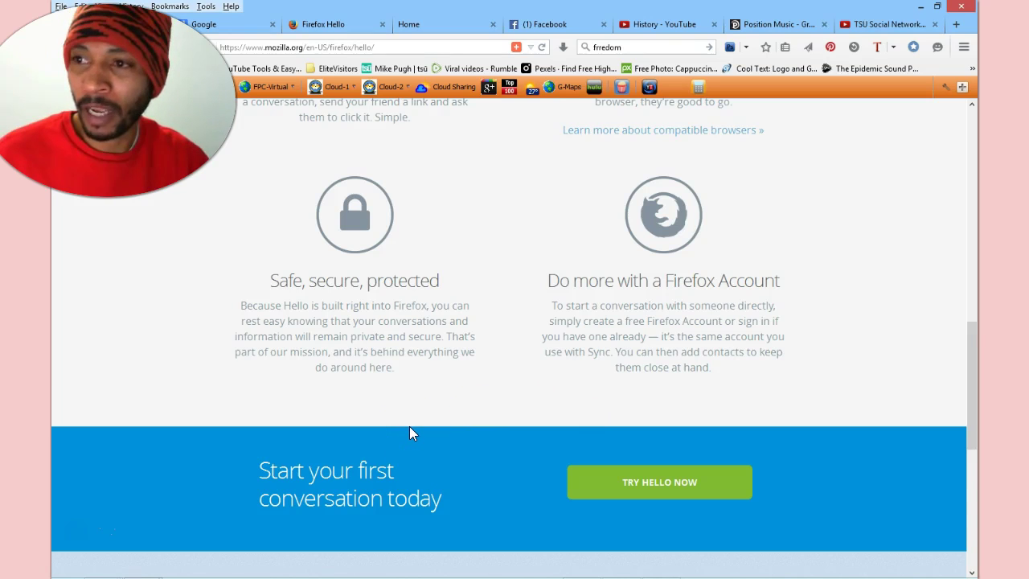
Start Conversation 1 from TRY HELLO NOW and detach it into its own window
click(659, 484)
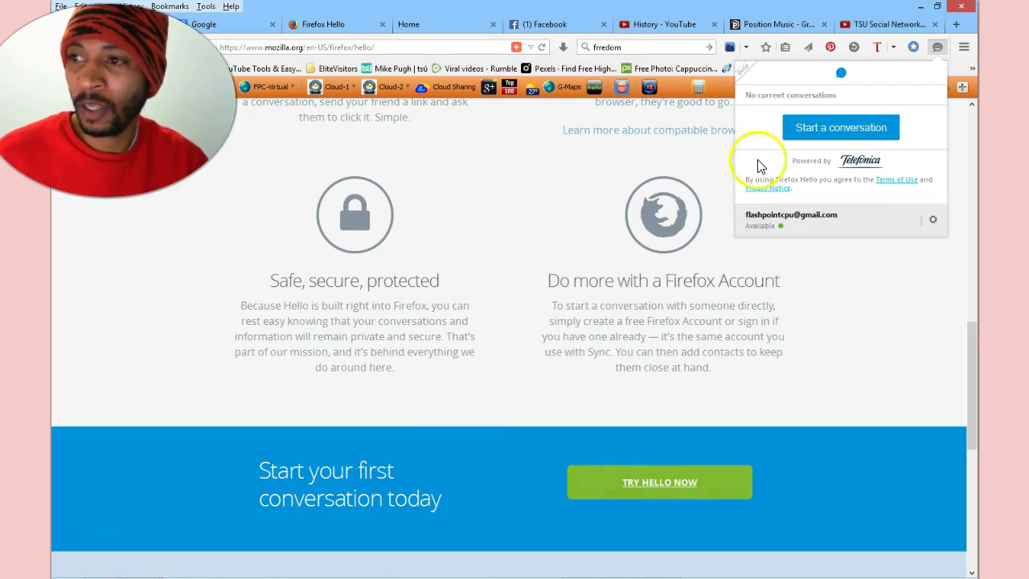
click(842, 134)
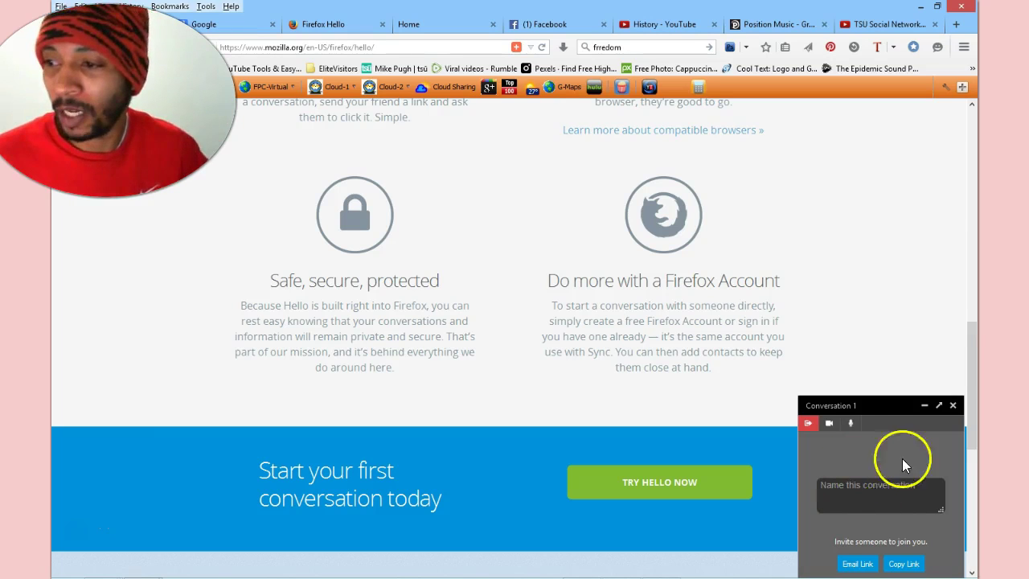
click(938, 406)
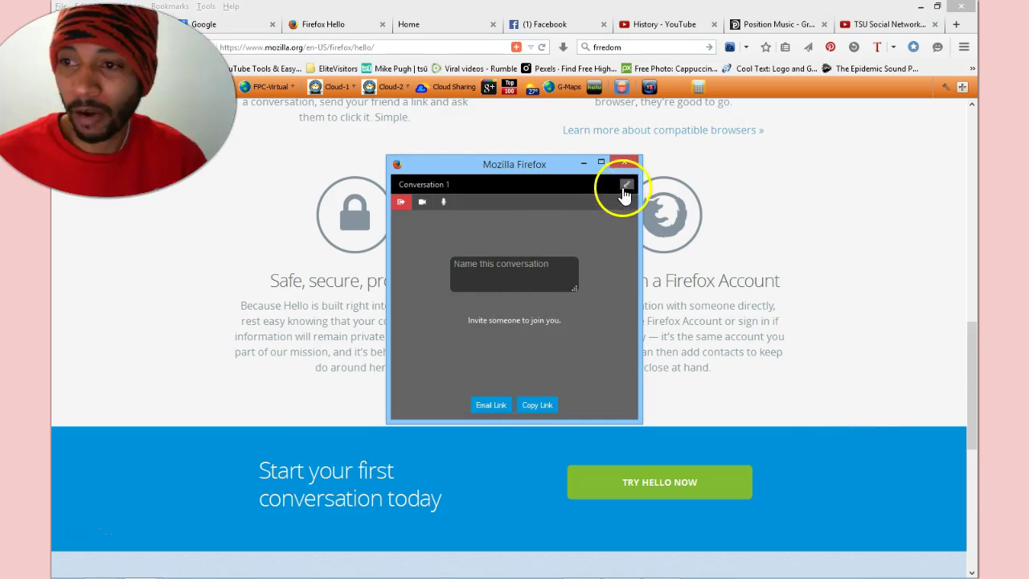
click(602, 163)
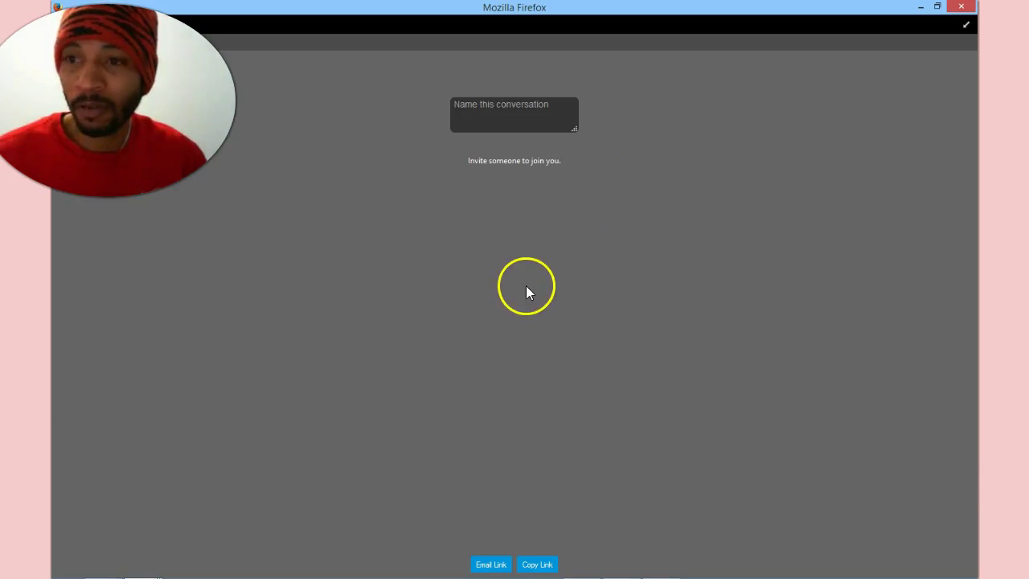
click(937, 7)
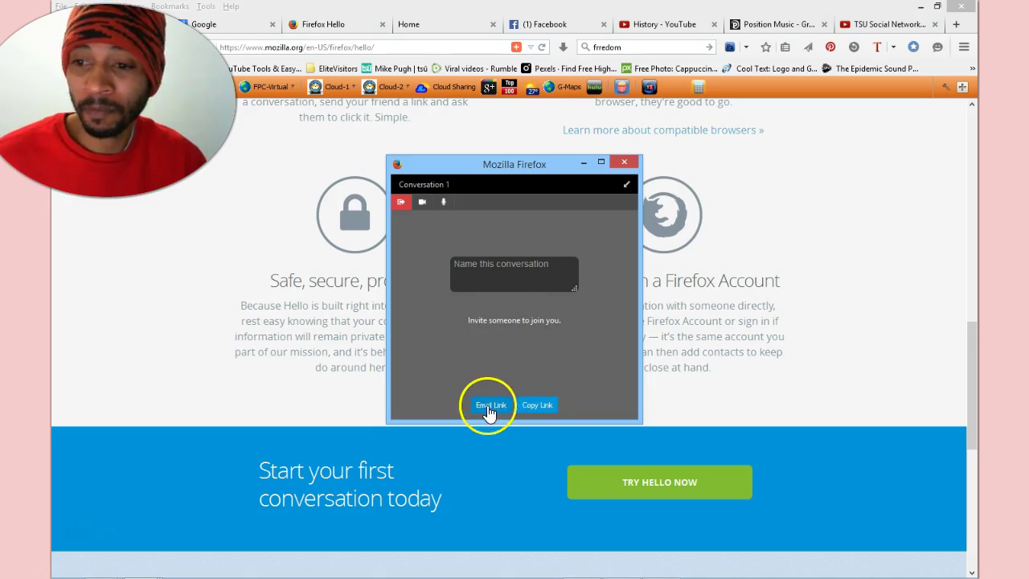
click(552, 408)
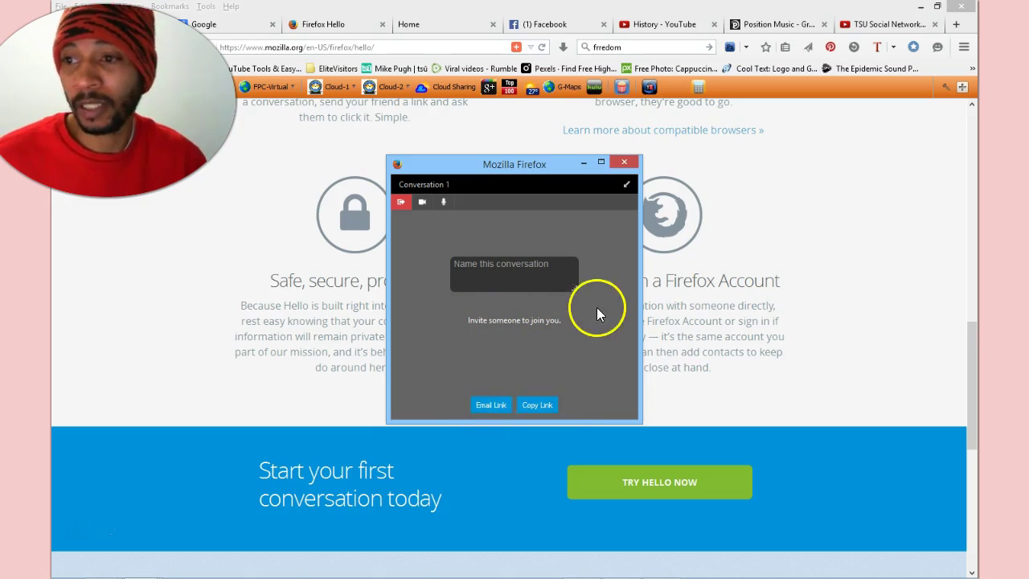